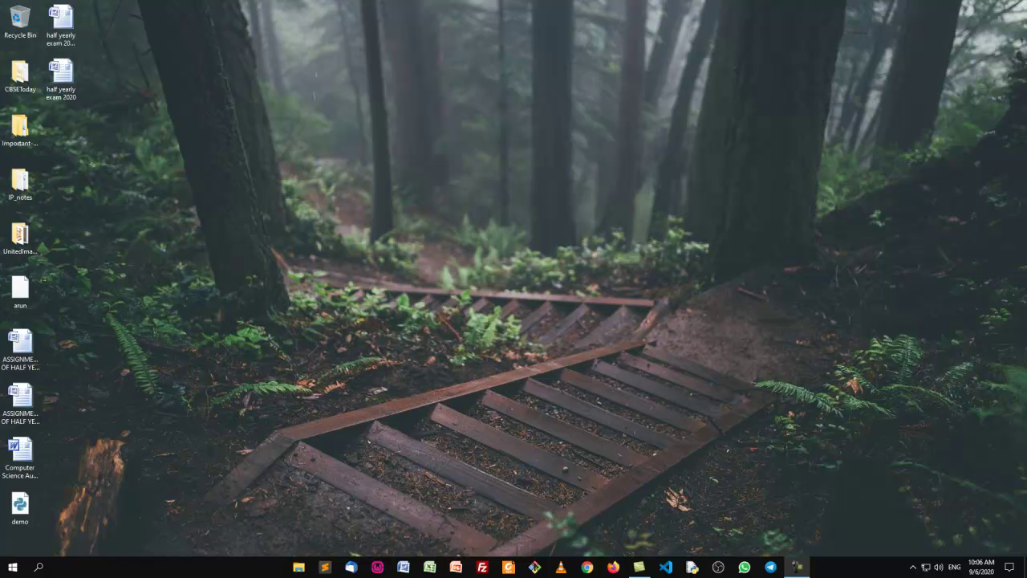
Step: Open Google Chrome, search Google for "wps office" and open the official wps.com website from the results
click(588, 568)
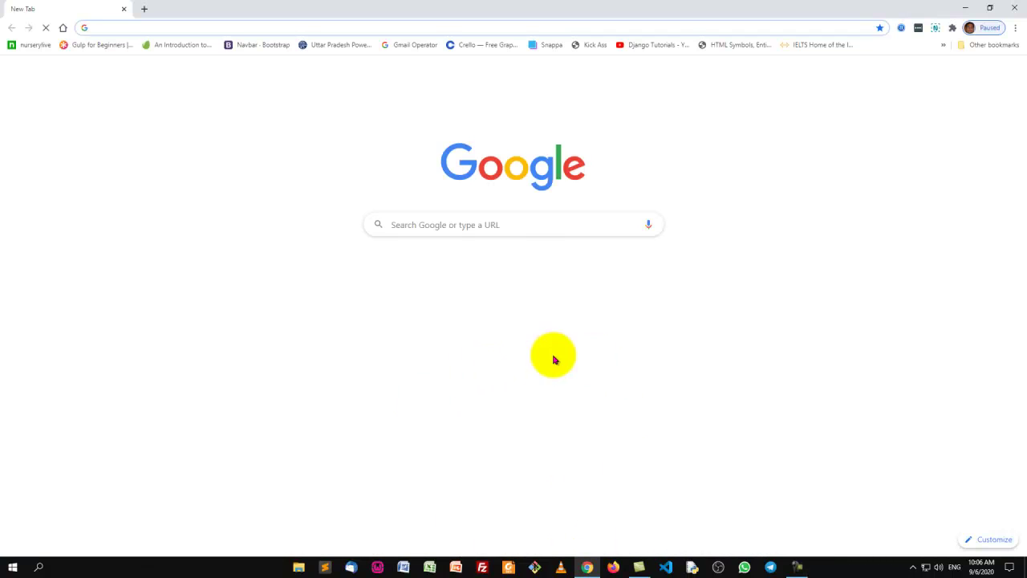
click(472, 224)
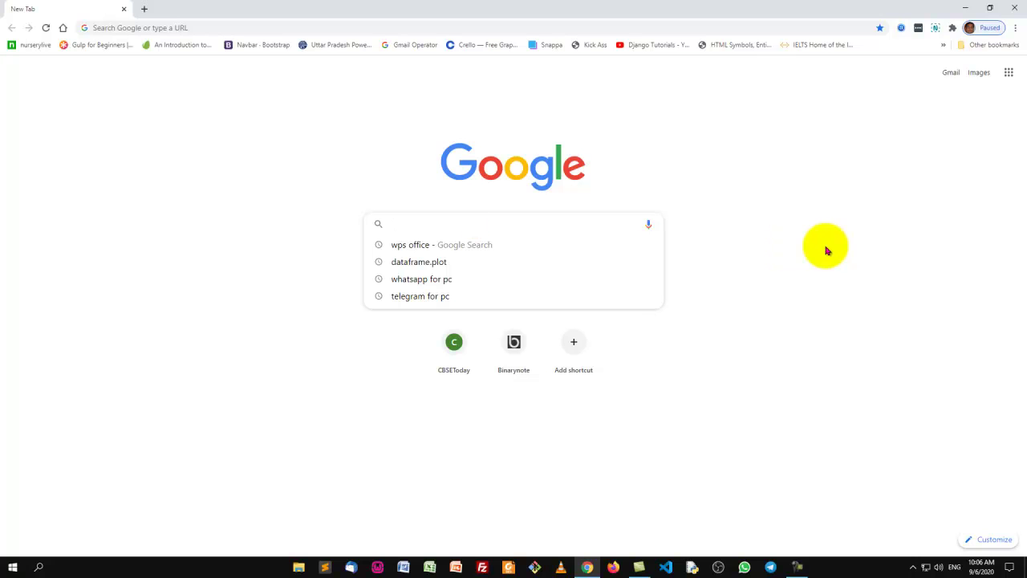
click(419, 252)
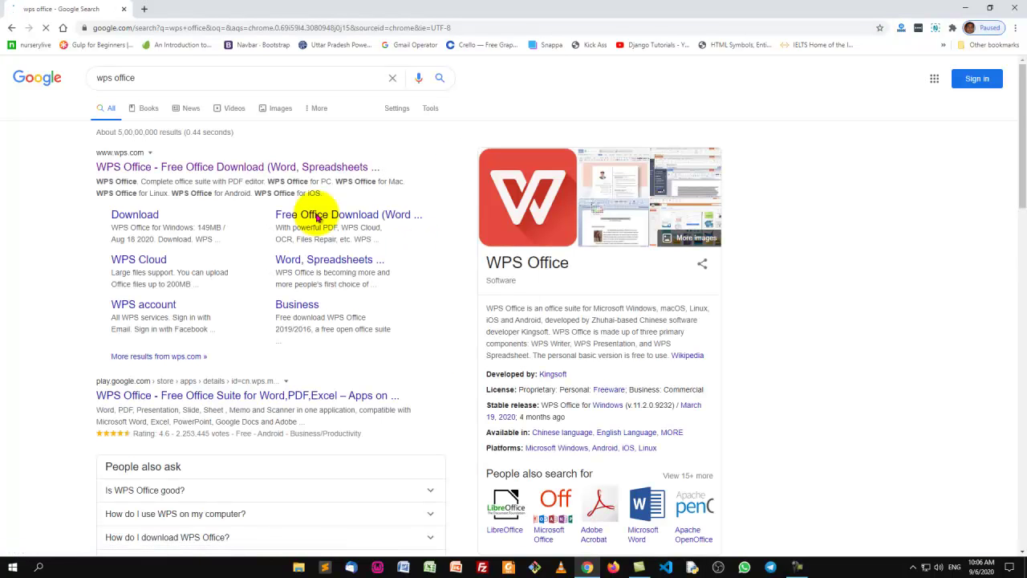
click(190, 169)
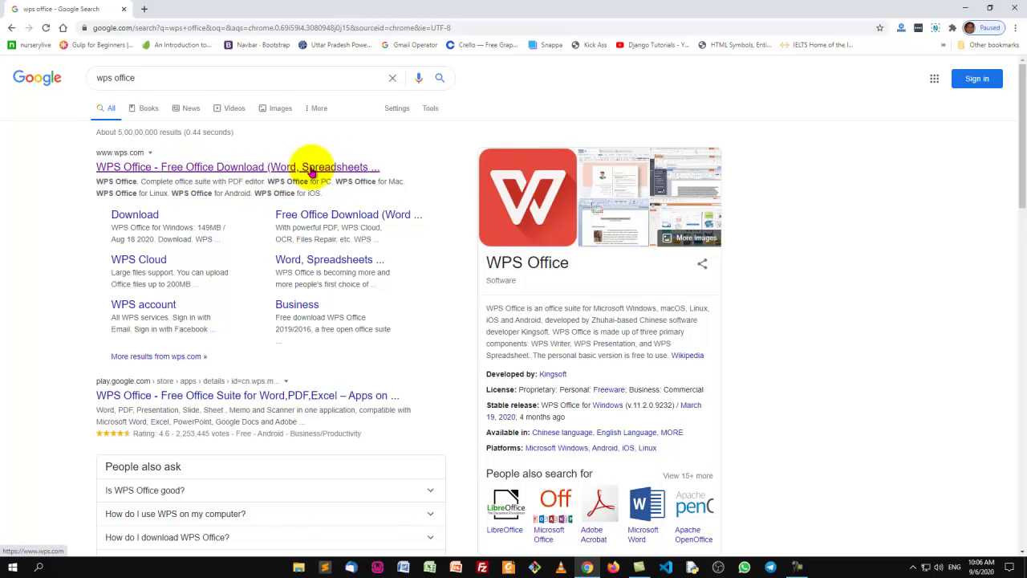
click(254, 169)
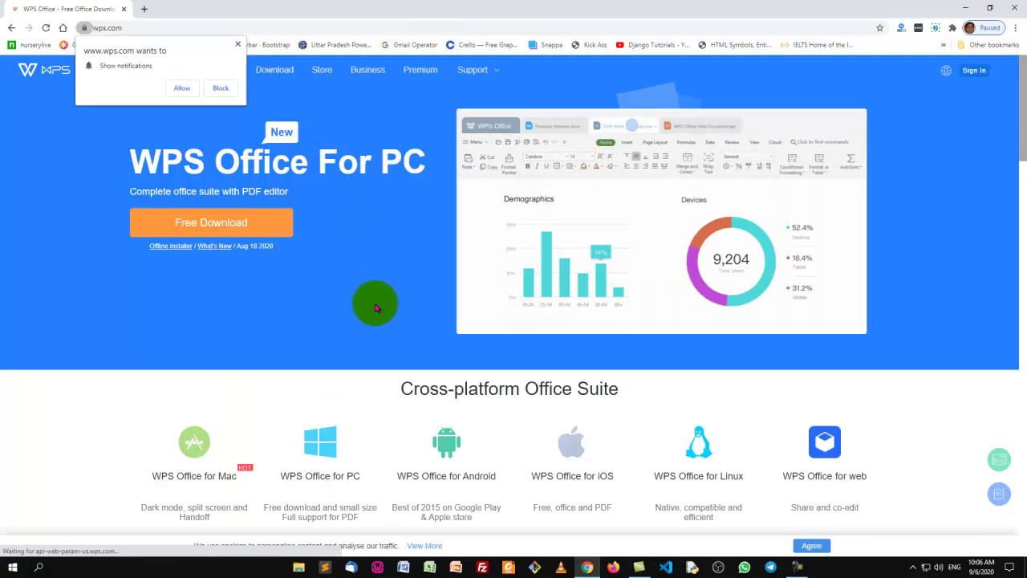
Step: Dismiss the site's notification request and download the free WPS Office for PC installer to the Downloads folder as "wps_office_inst (1)"
click(239, 45)
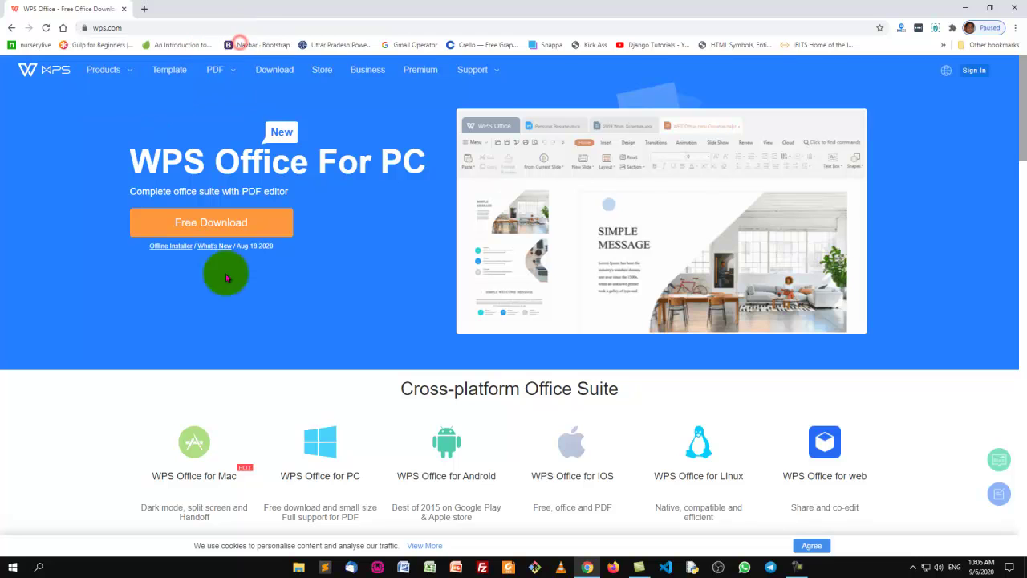
click(205, 225)
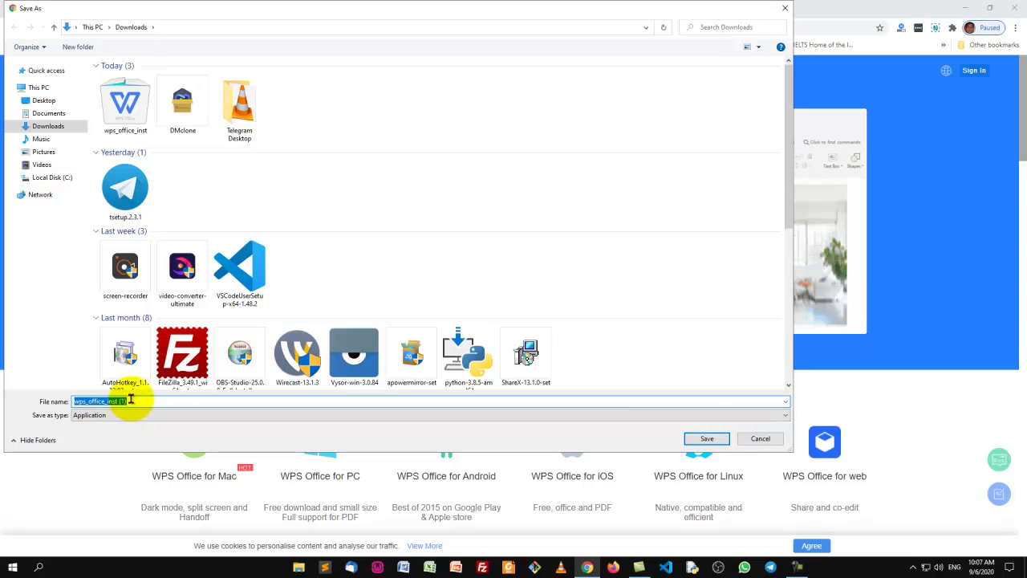
click(707, 439)
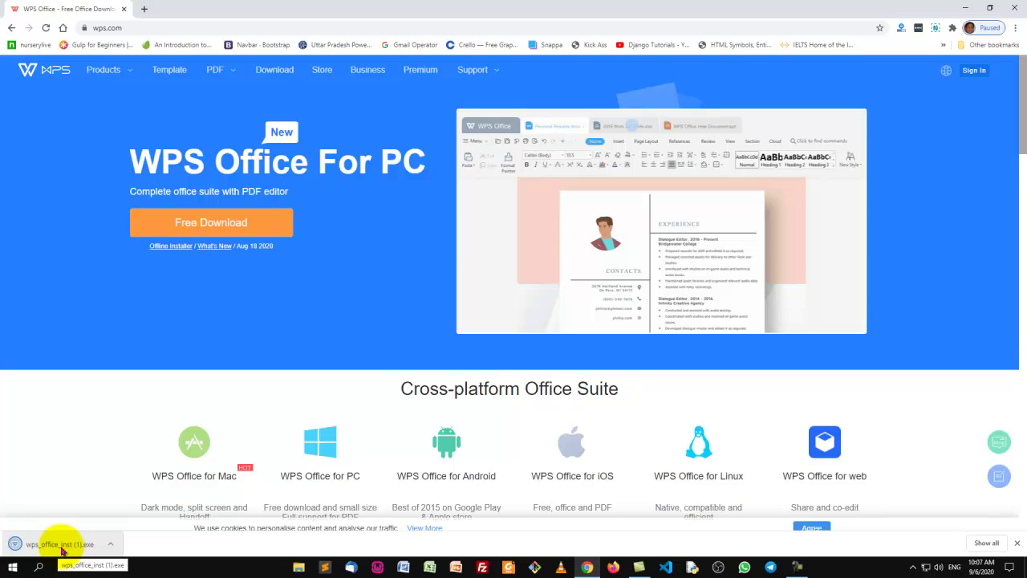
Step: Run the downloaded WPS Office installer, agree to the license agreement and privacy policy, and start the installation
click(62, 550)
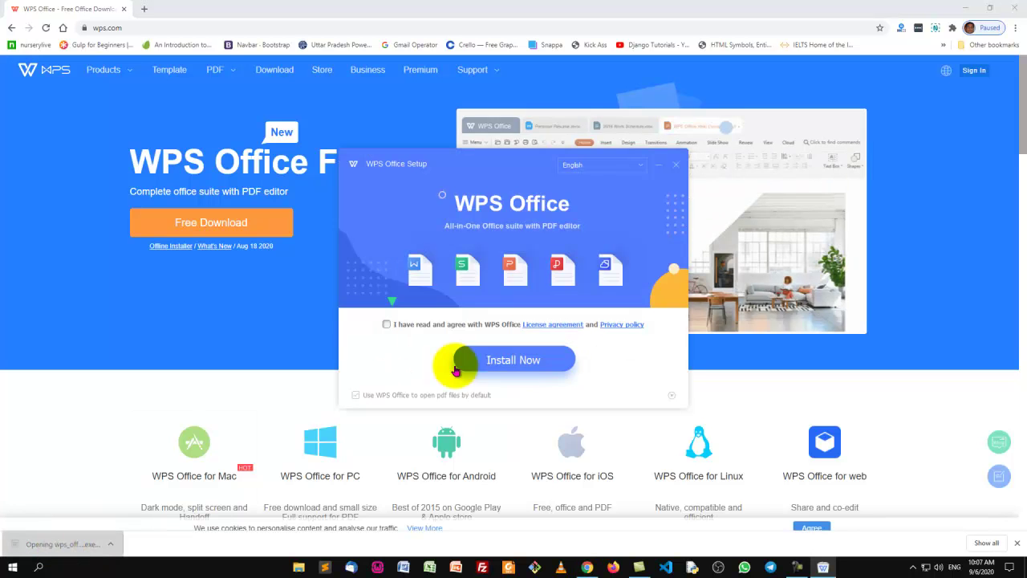
click(386, 325)
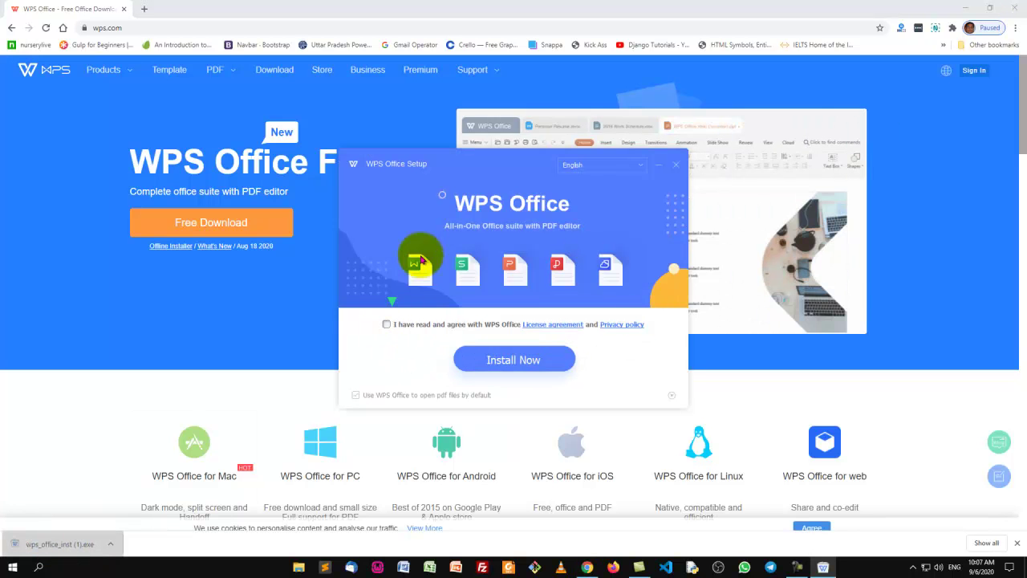
click(965, 8)
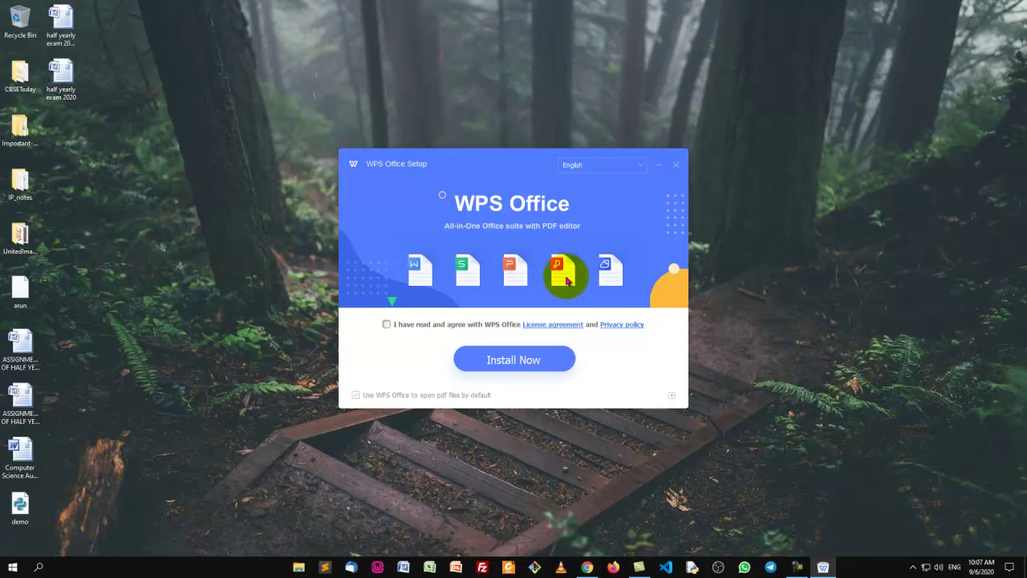
click(386, 324)
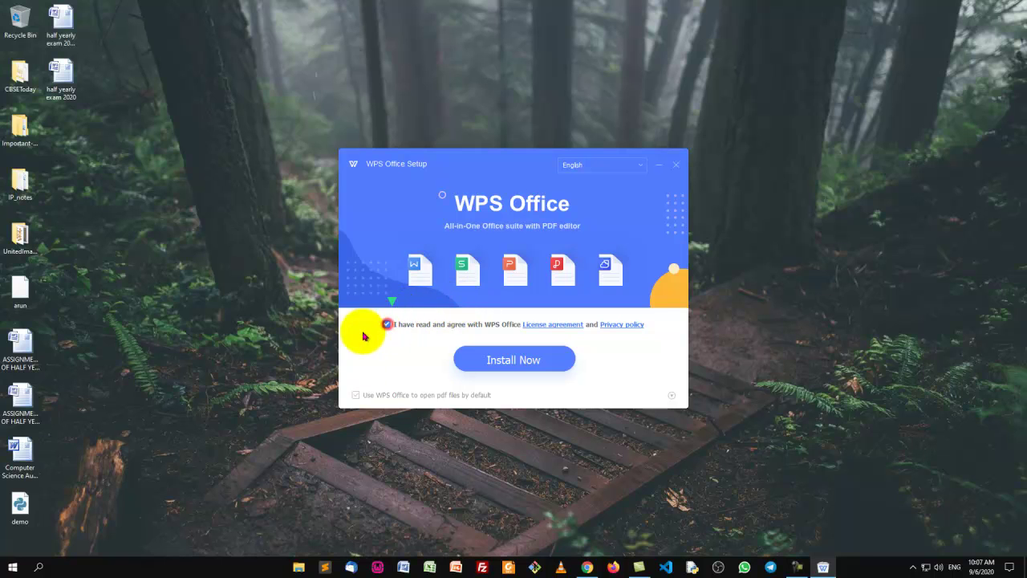
click(520, 364)
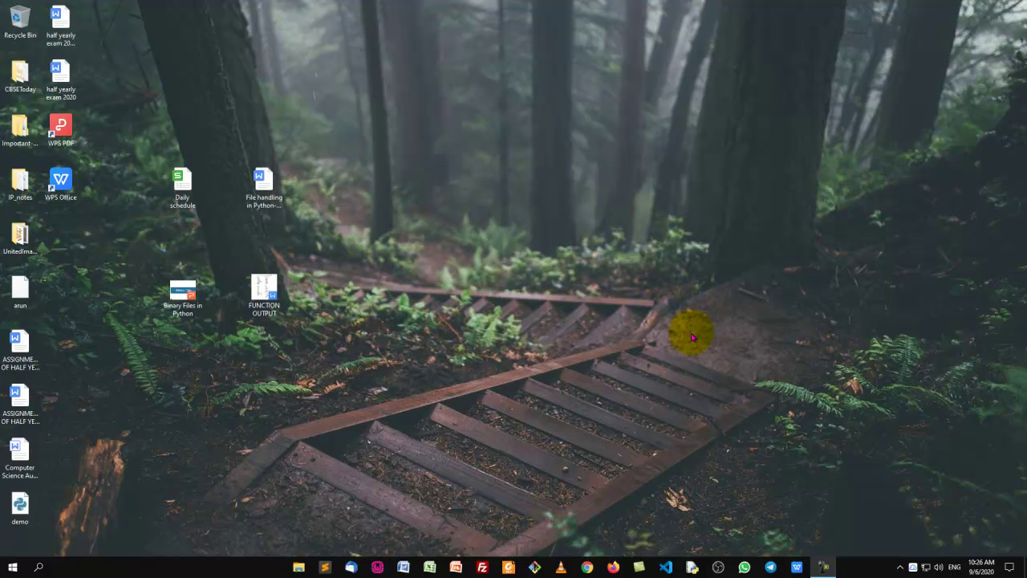
Step: Launch WPS Office to view its home page, and minimize its window
click(796, 567)
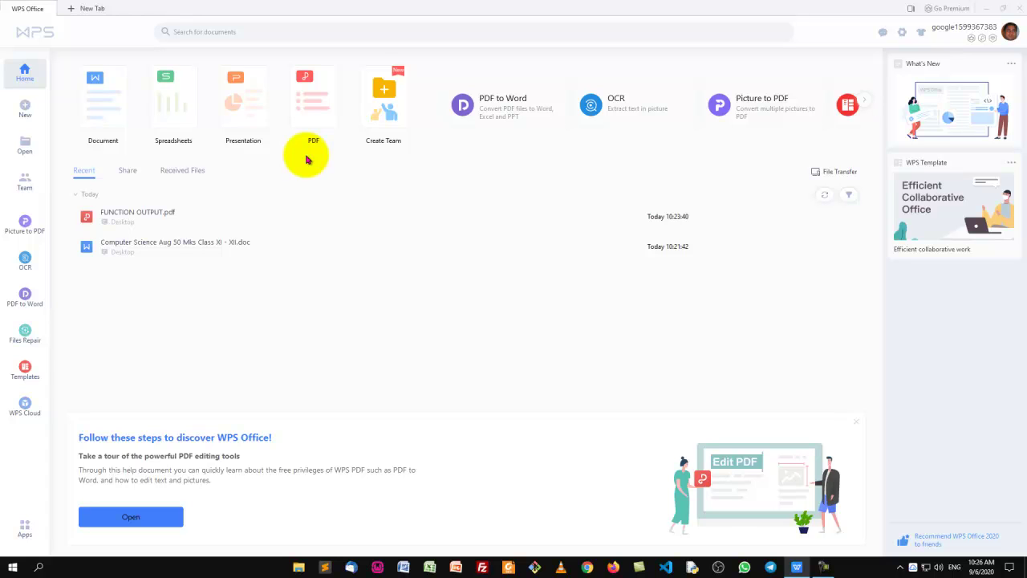
click(989, 9)
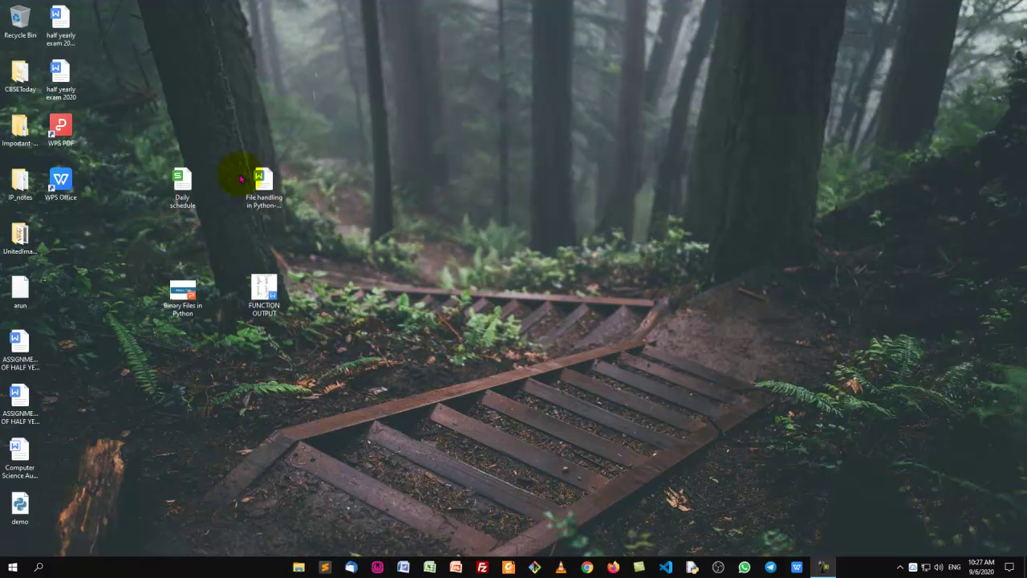
Step: Open the "File handling in Python" desktop document with WPS Office and accept it as default office software, disabling the startup check
click(271, 196)
double_click(272, 197)
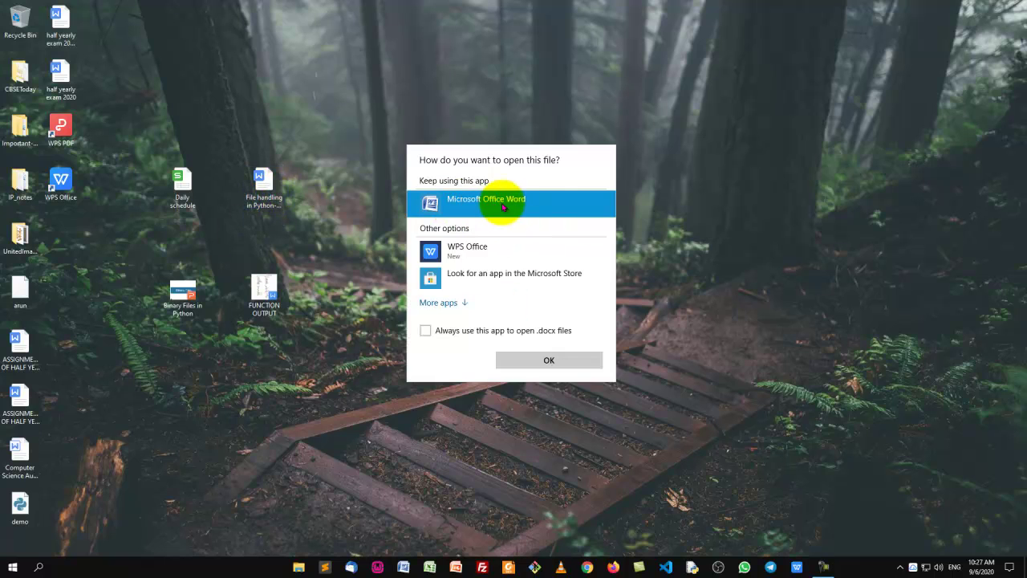
click(473, 257)
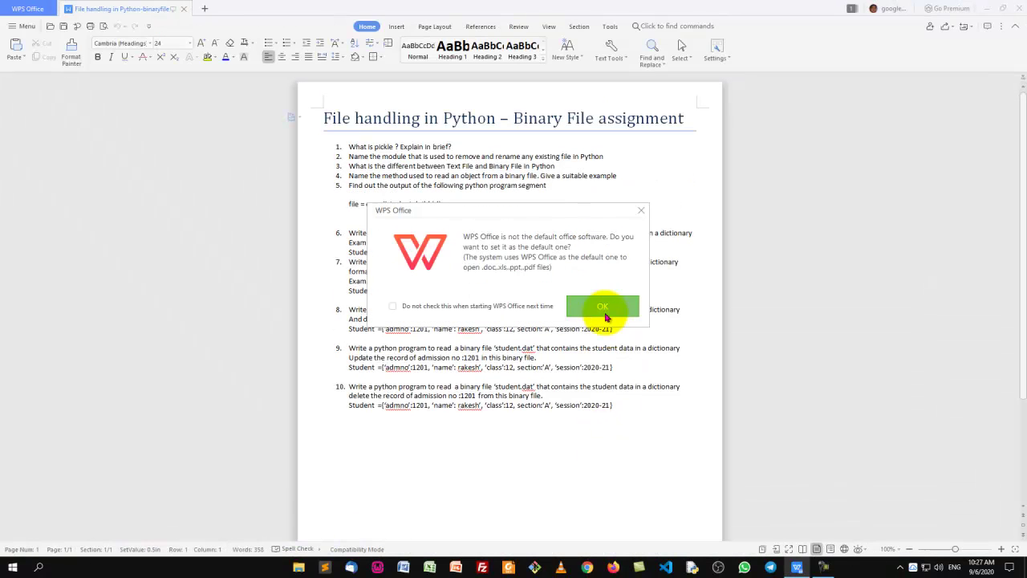
click(422, 309)
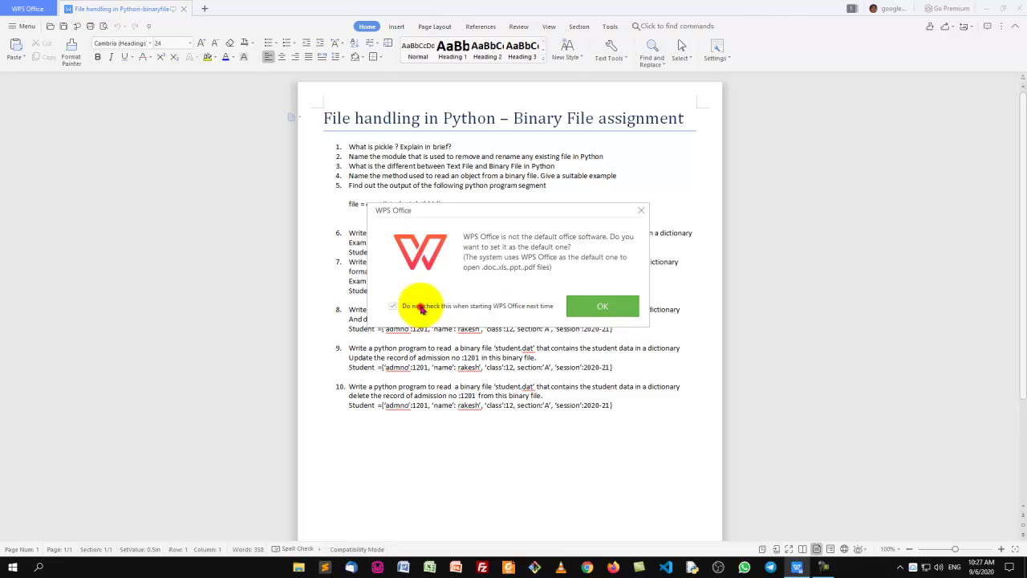
click(605, 308)
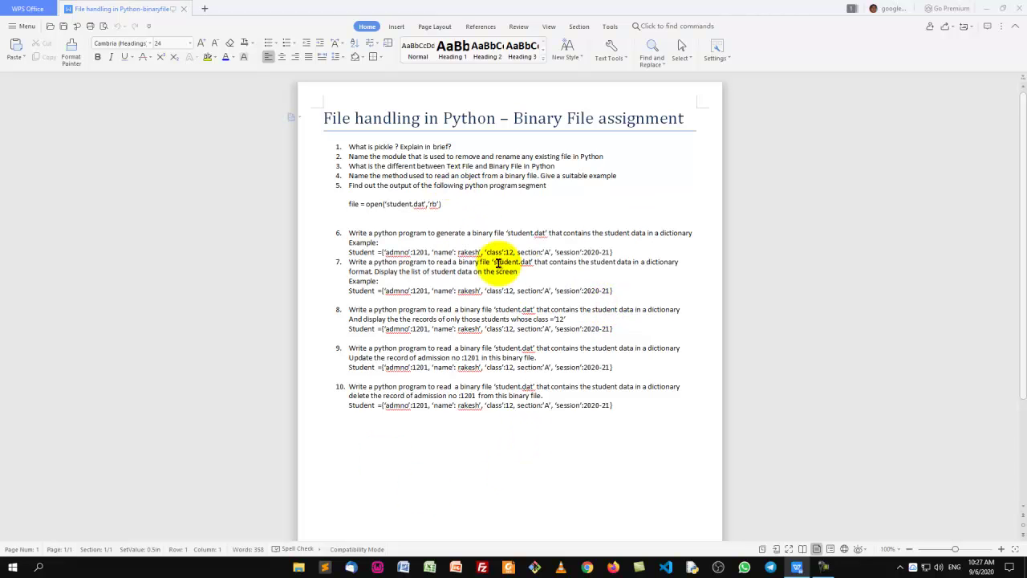
Step: Add "And how to import pickle module" to the end of question 1 in the assignment
scroll(545, 301, up, 3)
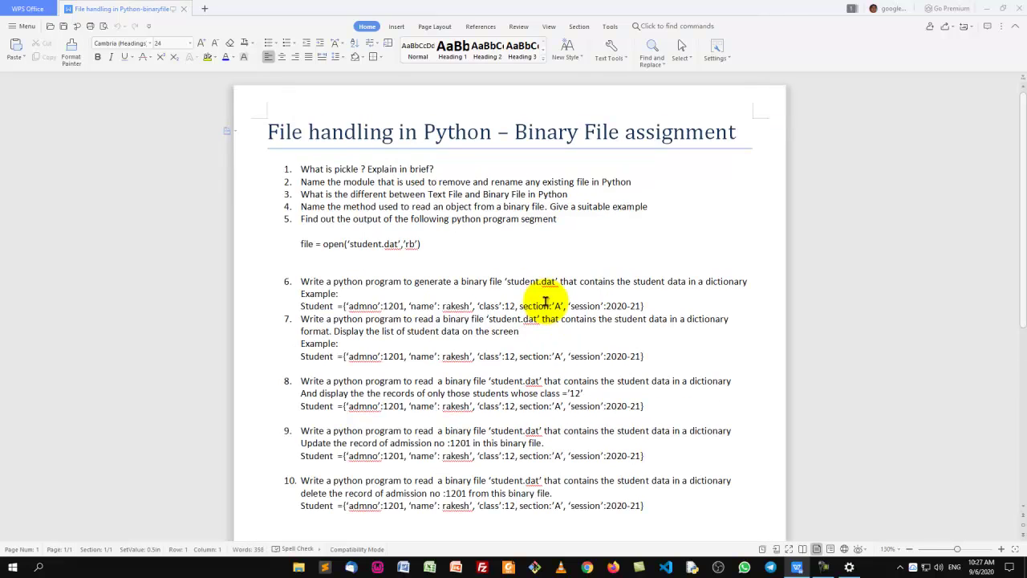
click(452, 173)
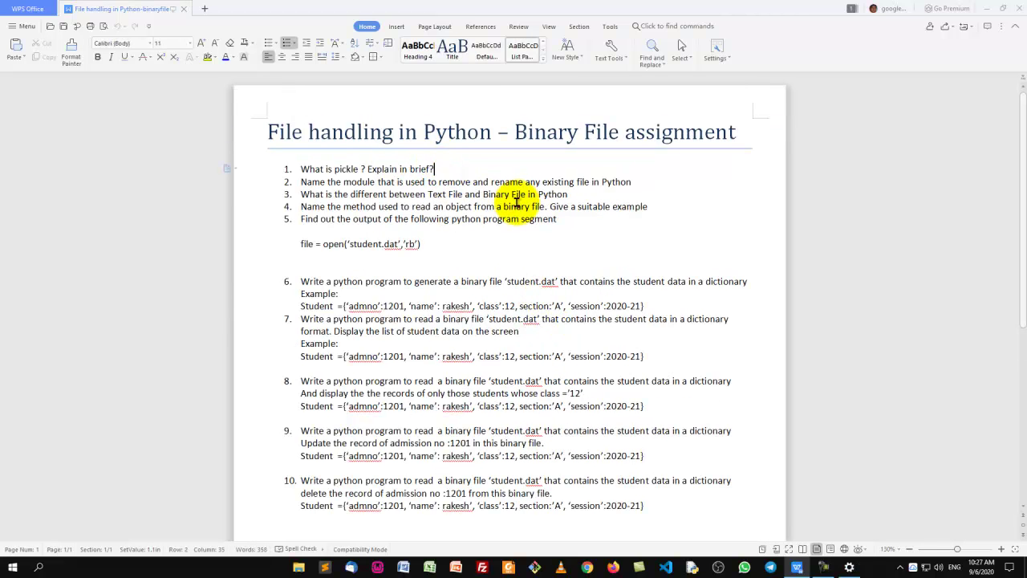
text(And )
text(how to impor)
text(t picke)
key(BackSpace)
key(BackSpace)
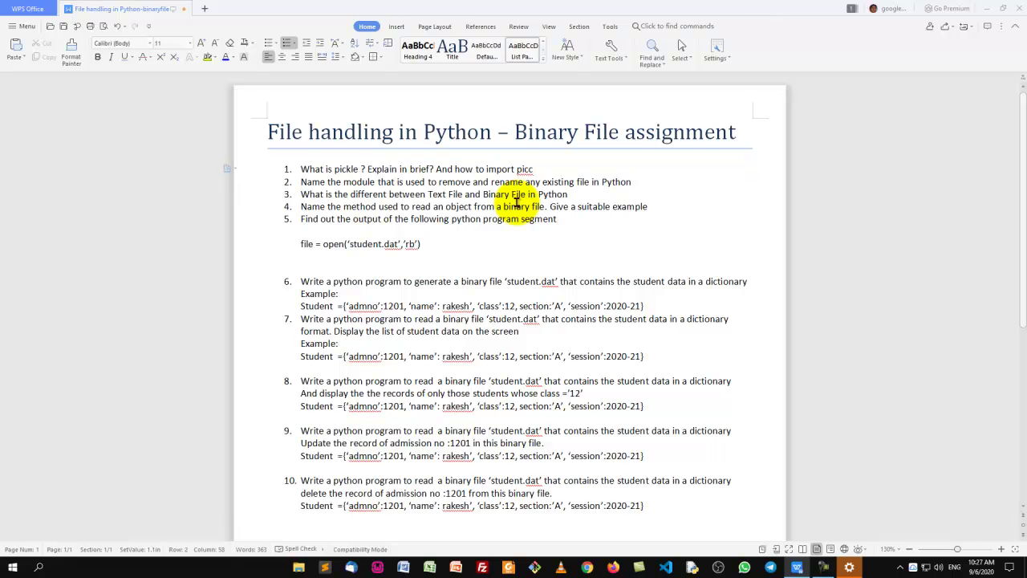
text(kle module)
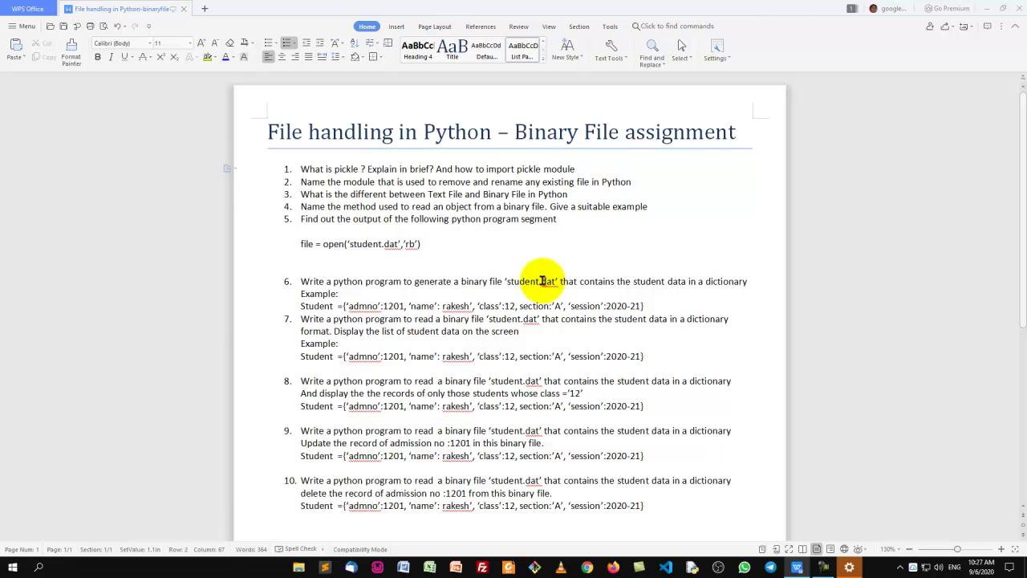
Step: Start a new numbered item 11 below question 10 of the assignment
scroll(522, 318, down, 5)
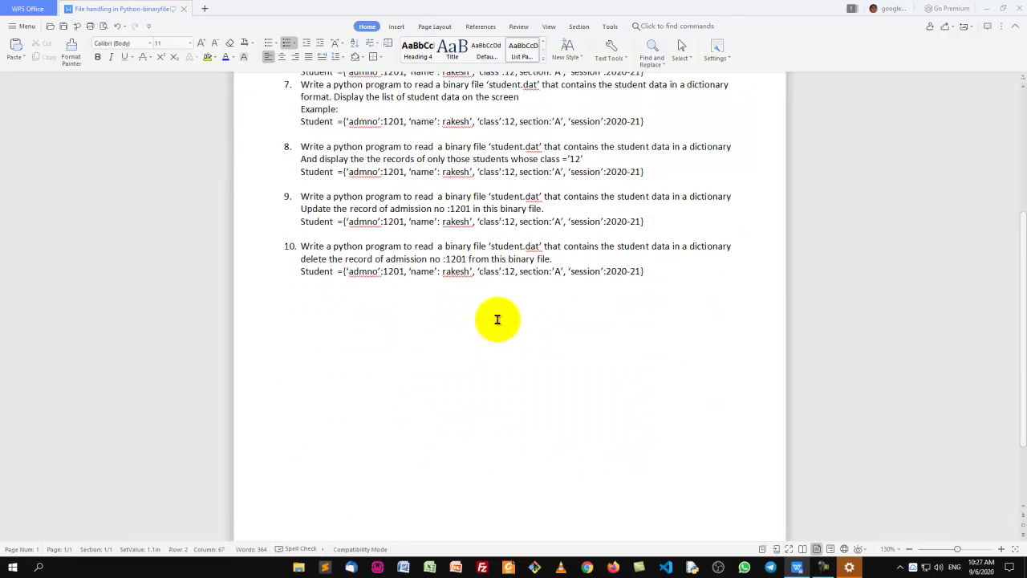
click(671, 227)
key(Return)
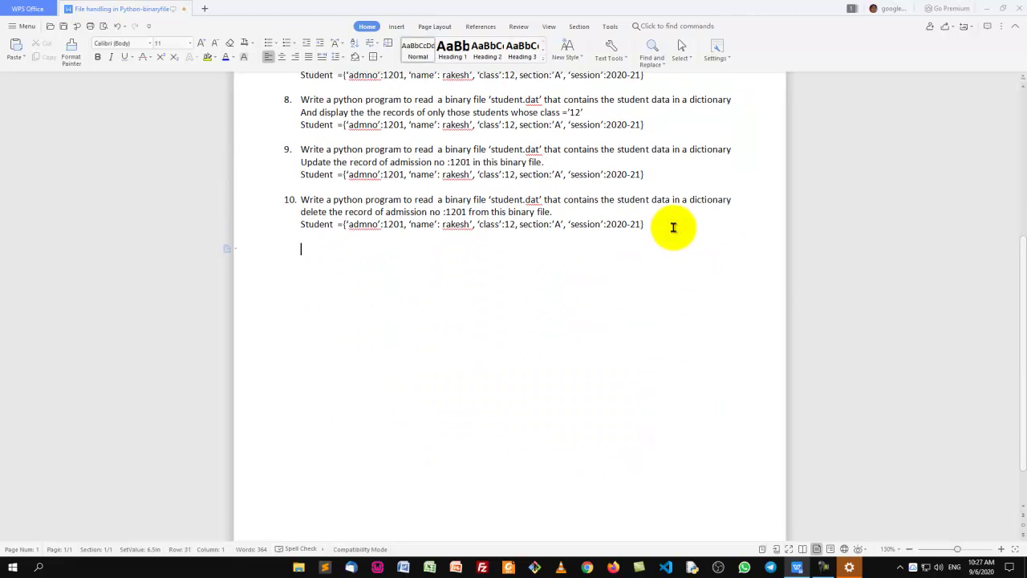
text(11.)
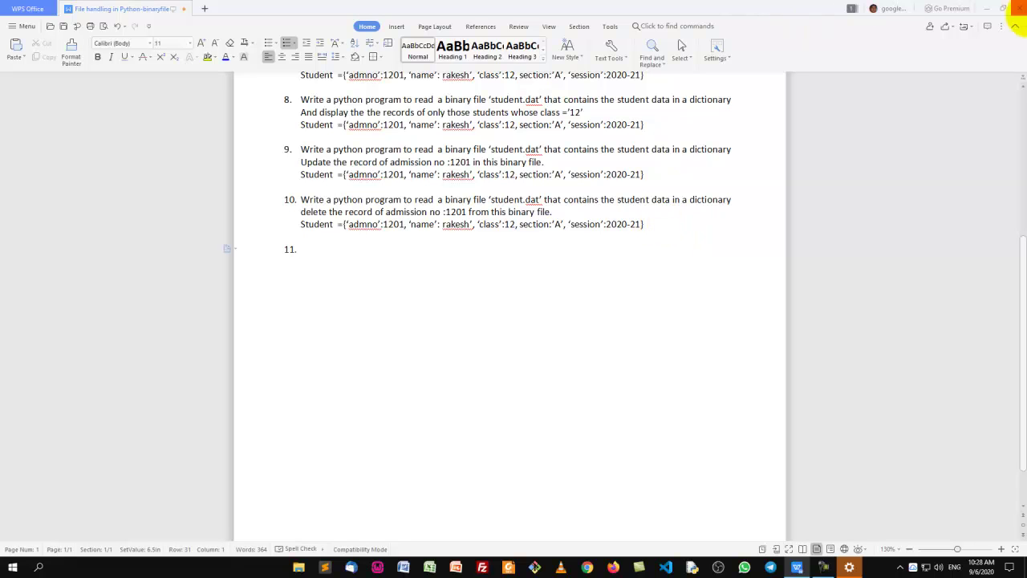
Step: Close the assignment document without saving its changes, and close the Default apps settings window
click(1021, 10)
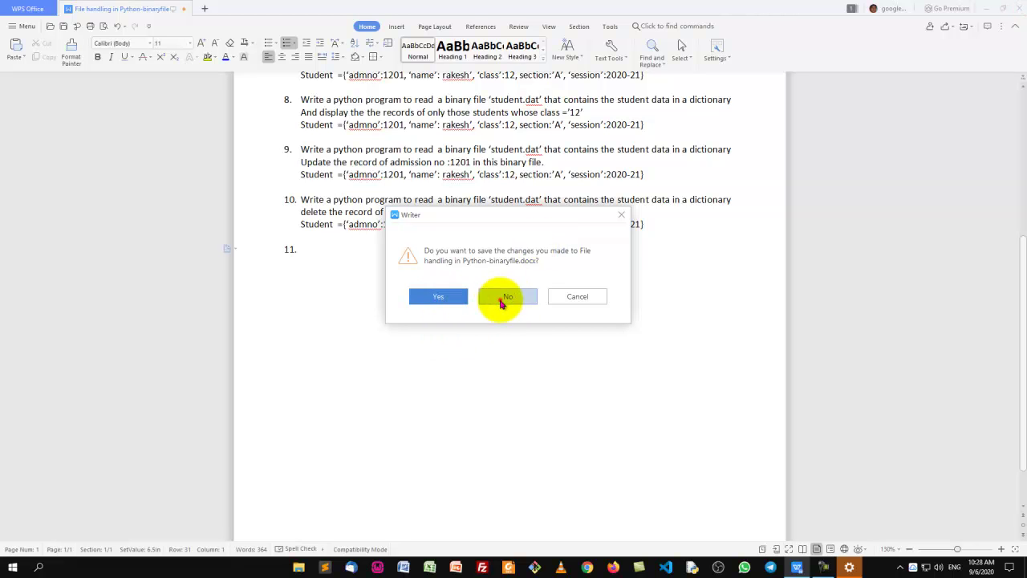
click(499, 298)
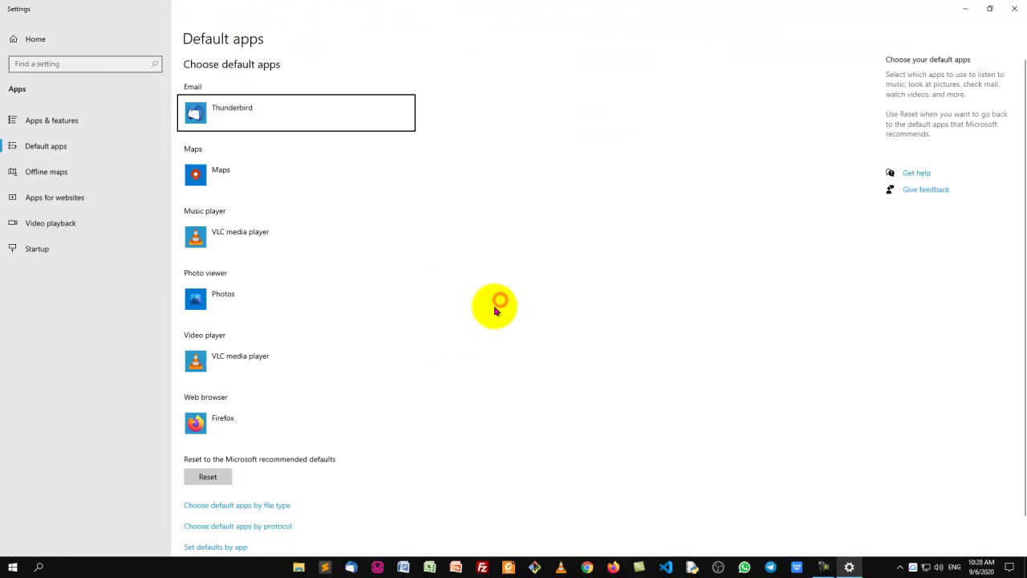
click(1015, 8)
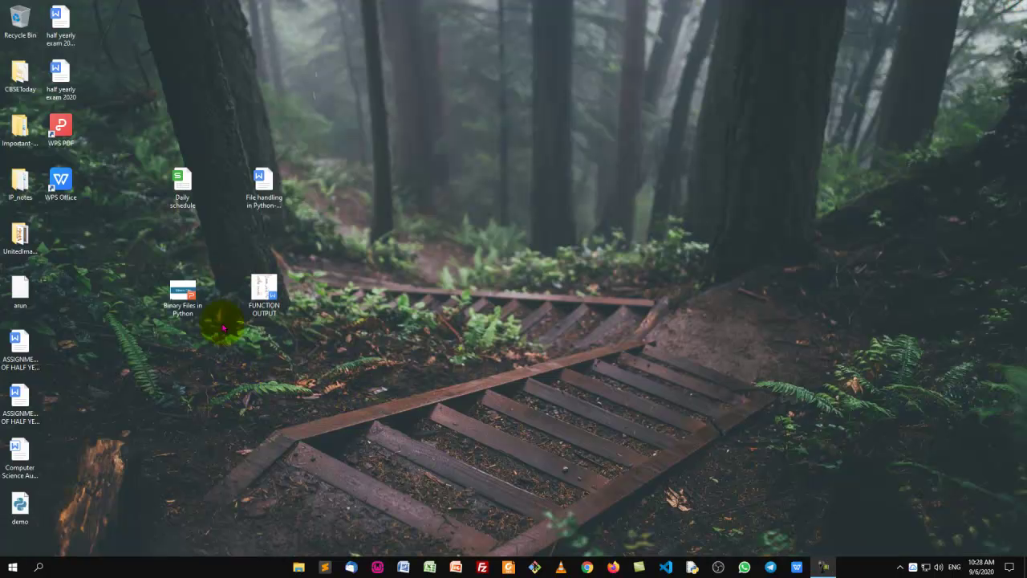
Step: Open the "Daily schedule" workbook from the desktop and set Saturday's 9:45-10:15 entry (C8) on the commerce sheet to SST
double_click(185, 193)
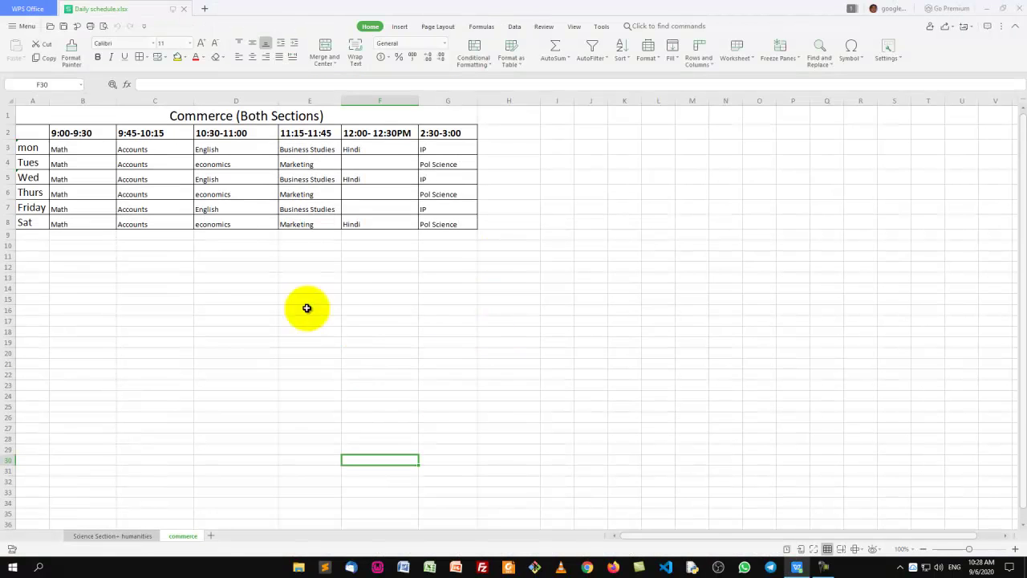
click(152, 225)
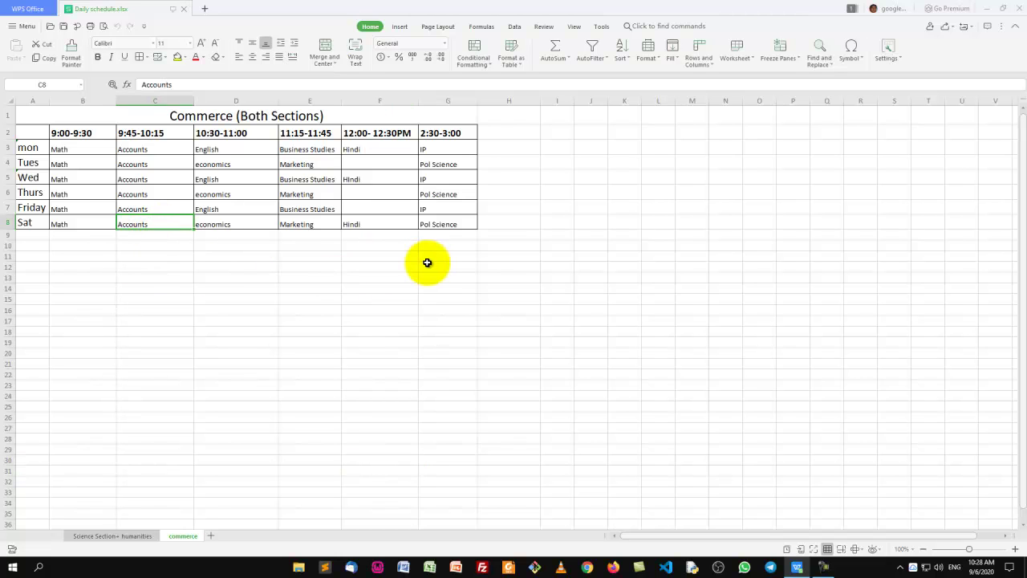
text(SST)
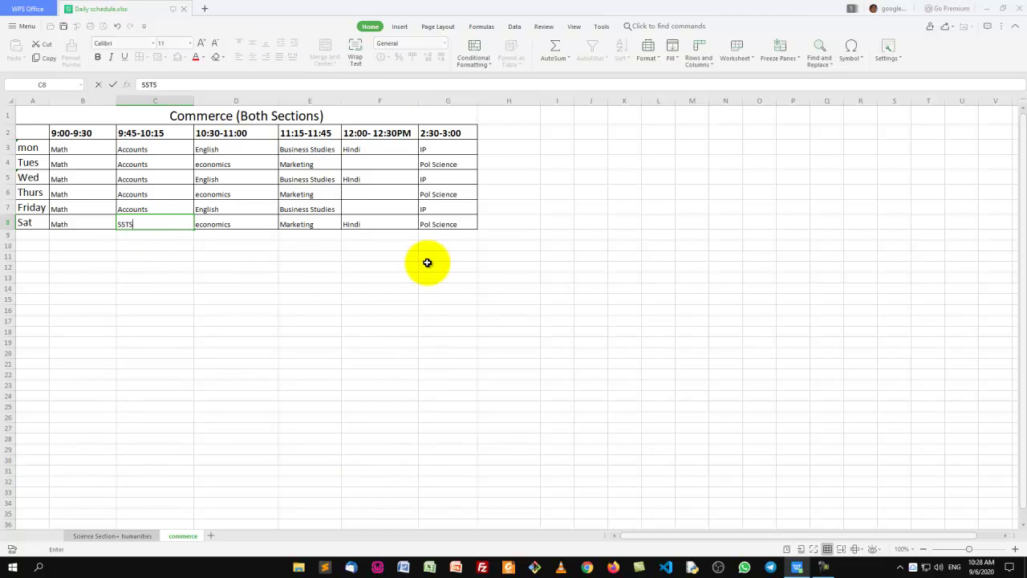
key(Return)
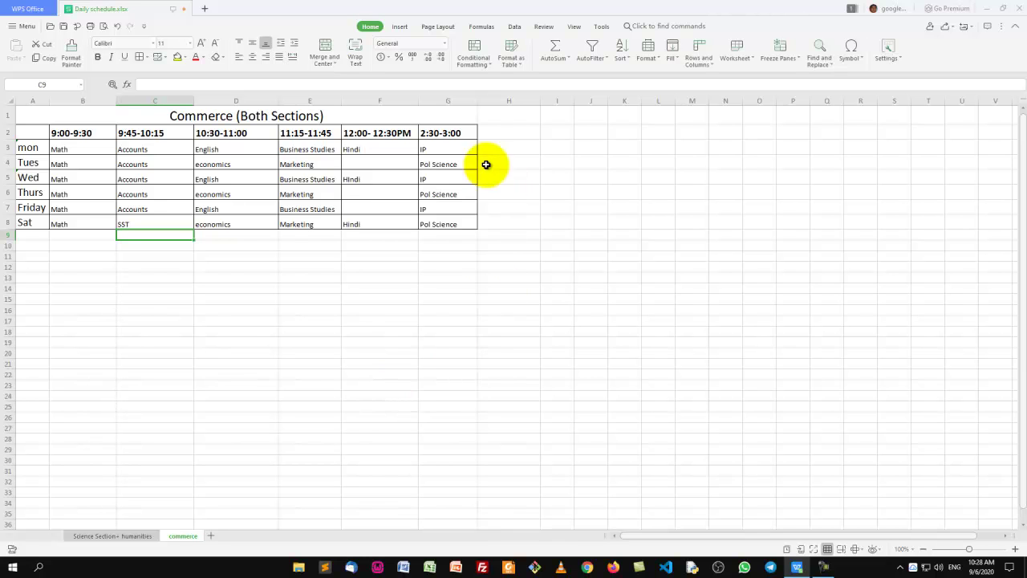
Step: Close the "Daily schedule" workbook without saving and open the "Binary Files in Python" presentation from the desktop
click(1017, 11)
click(505, 296)
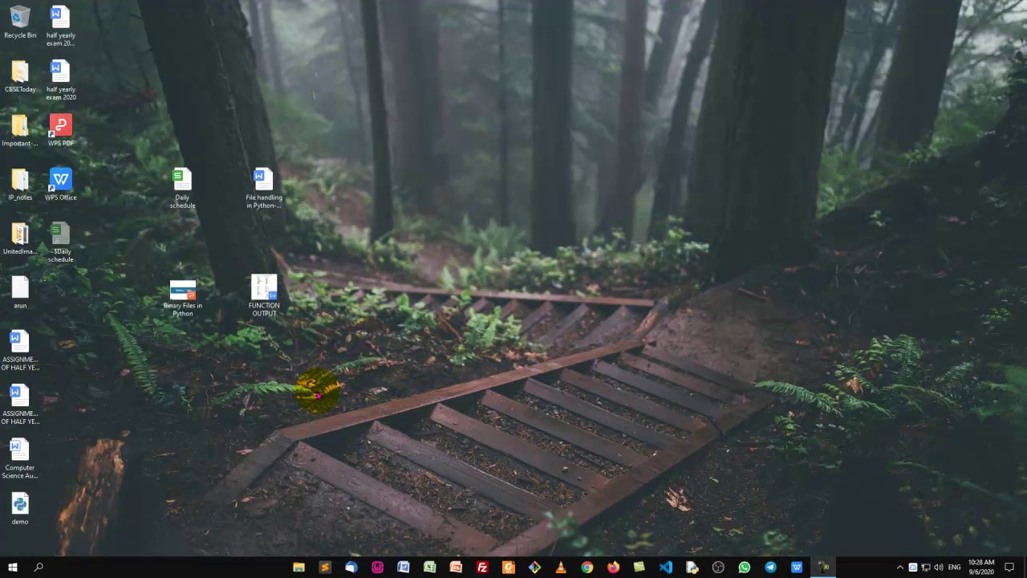
double_click(182, 293)
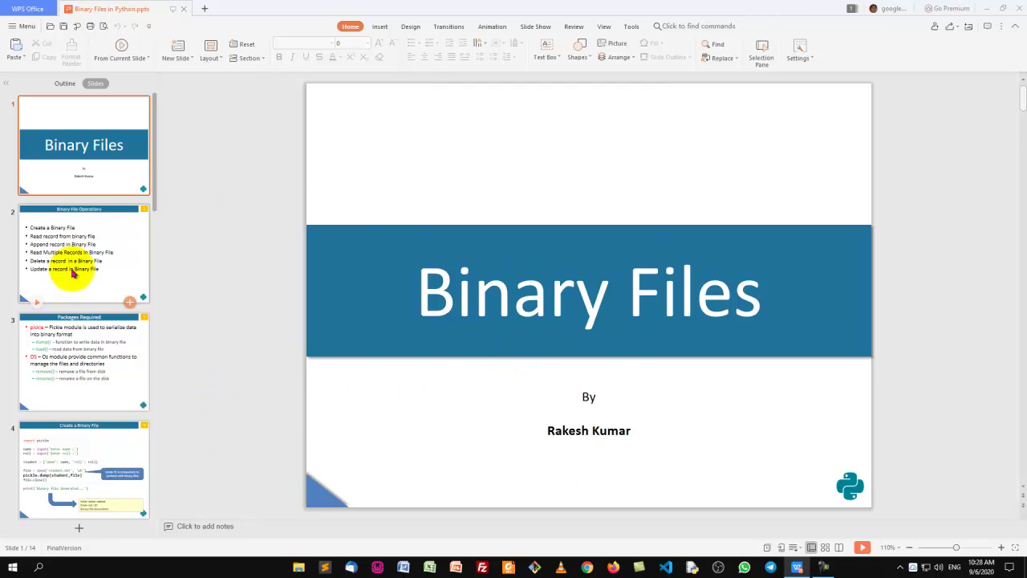
Step: Look through slides 2 to 7 of the Binary Files presentation, covering file operations, required packages and code examples
click(71, 282)
click(85, 378)
click(81, 460)
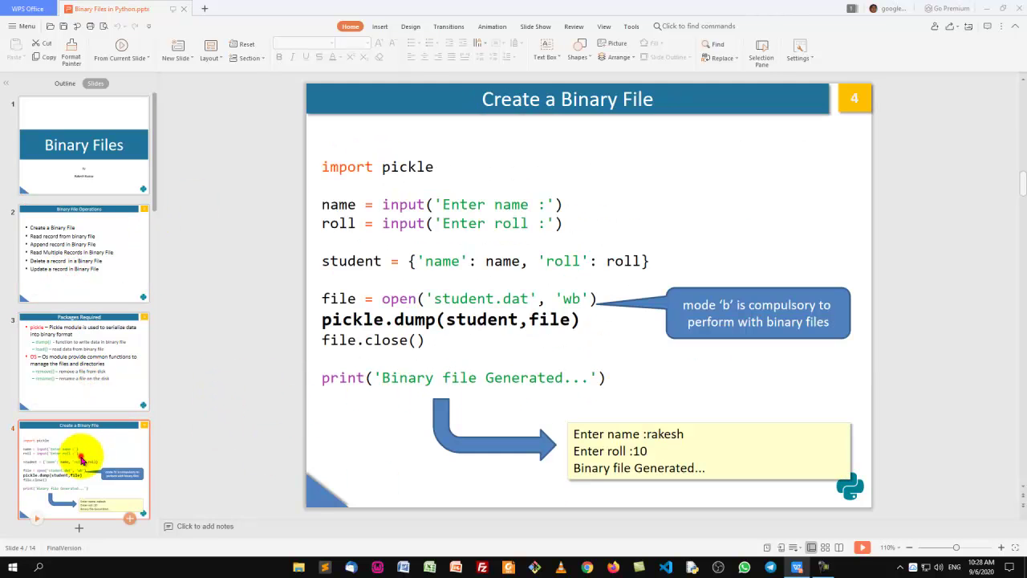
scroll(90, 450, down, 5)
click(101, 328)
click(100, 250)
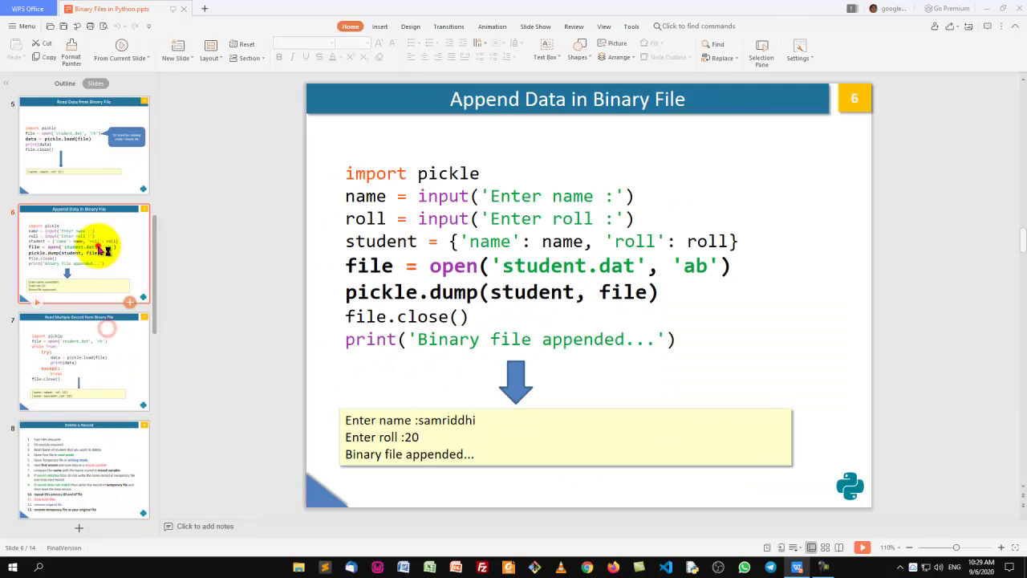
click(78, 165)
click(62, 319)
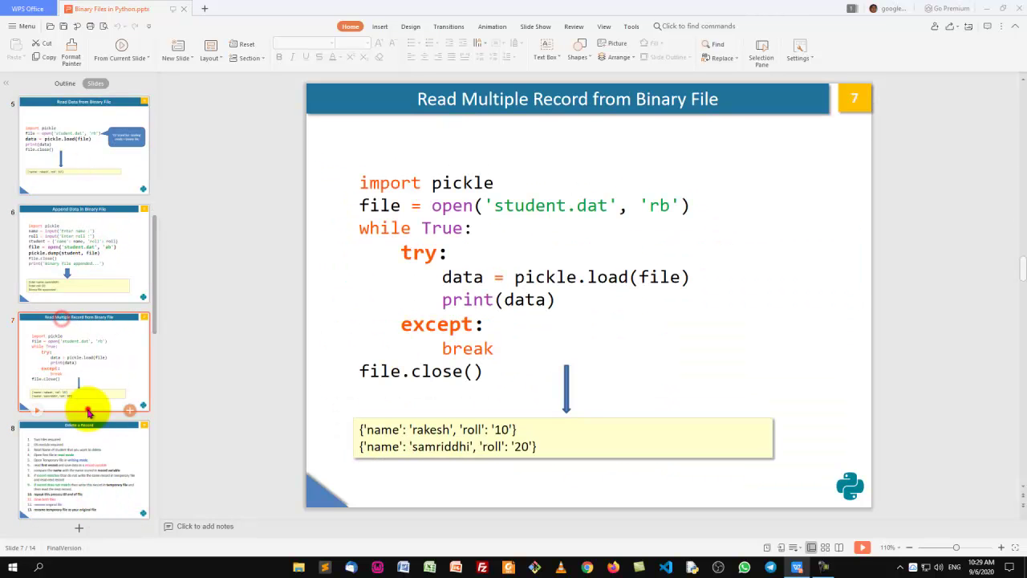